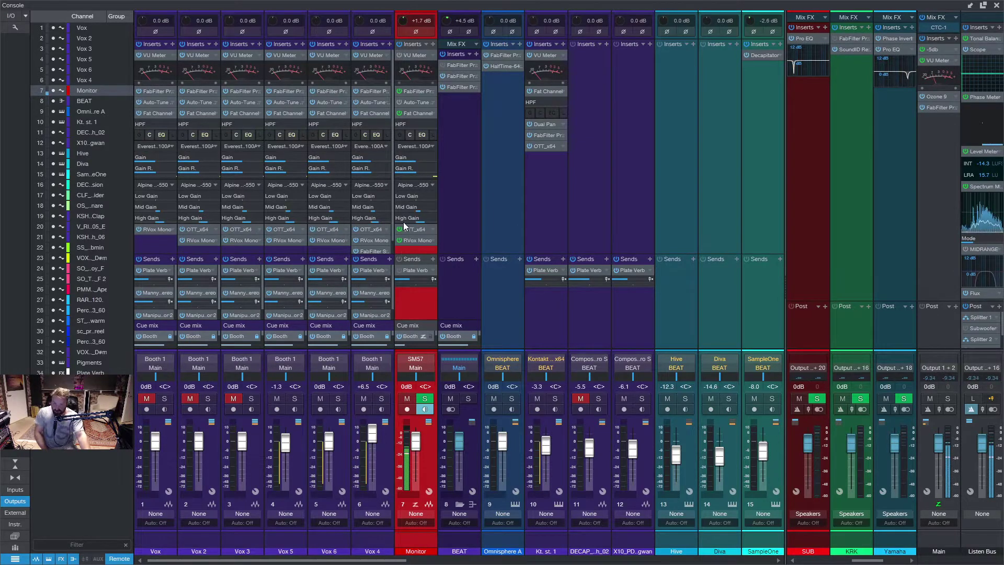
Inspect the FabFilter Pro-L 2 limiter and the Ozone 9 Maximizer on the Main output, closing each plug-in window.
double_click(940, 110)
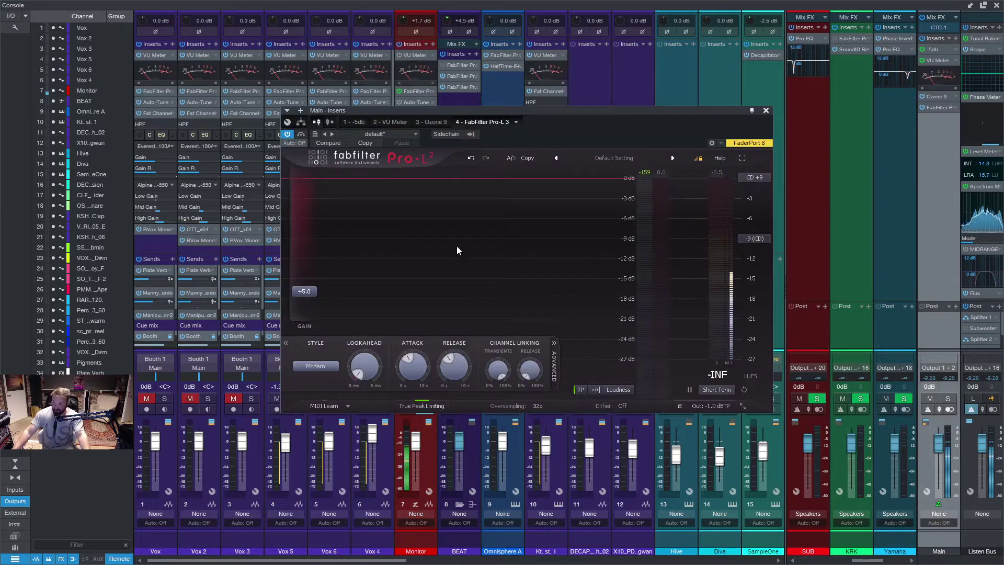
click(766, 110)
double_click(940, 98)
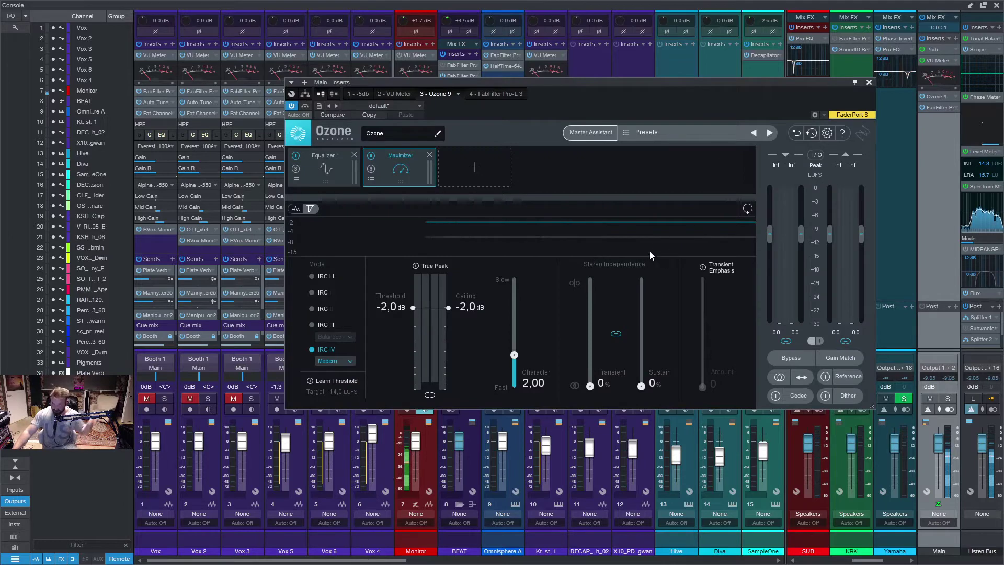
click(868, 83)
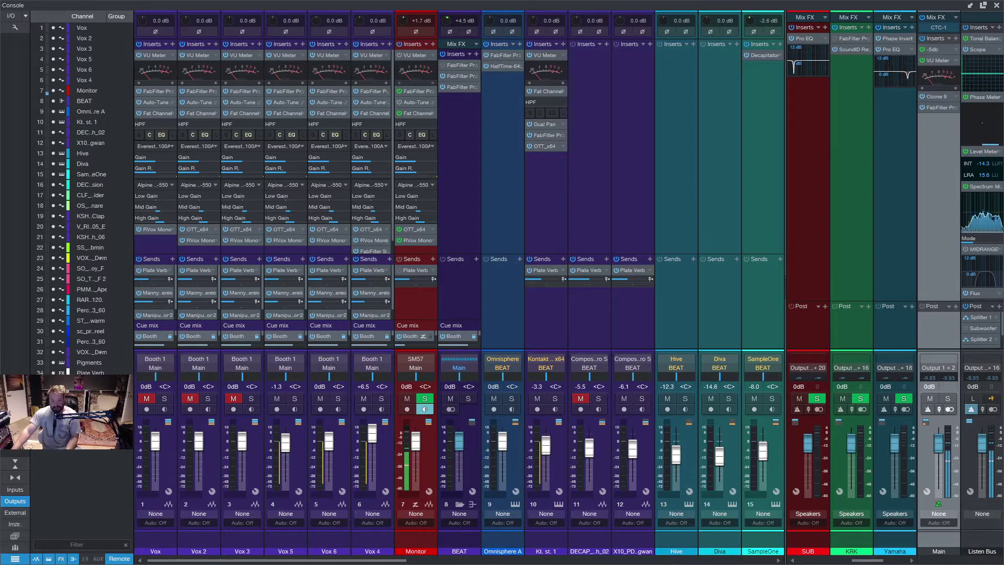
In the arrangement, split out the Vox 3 phrase from about 69.1 to 69.3 as a separate event.
key(F3)
scroll(749, 302, up, 5)
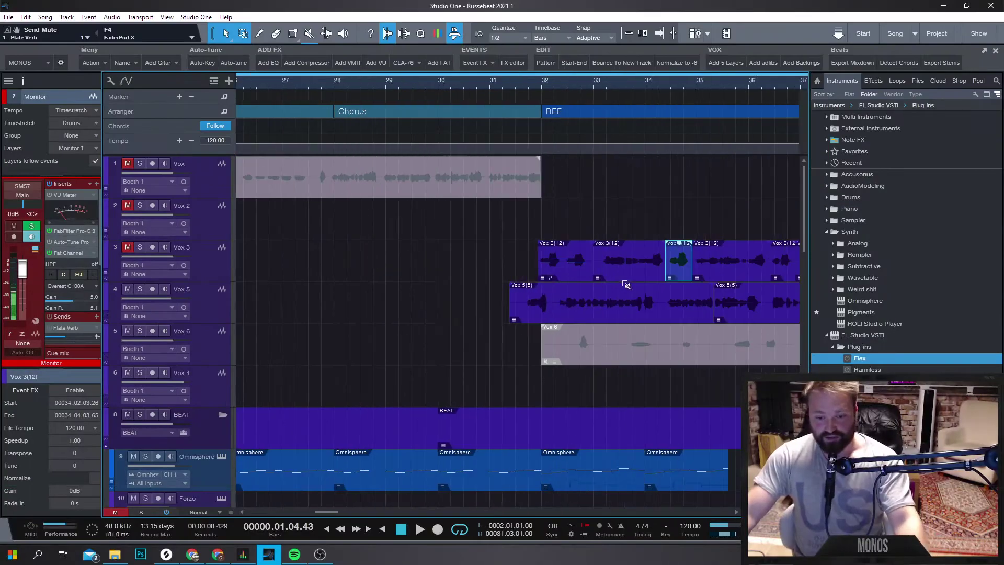
scroll(749, 302, up, 2)
scroll(723, 316, down, 5)
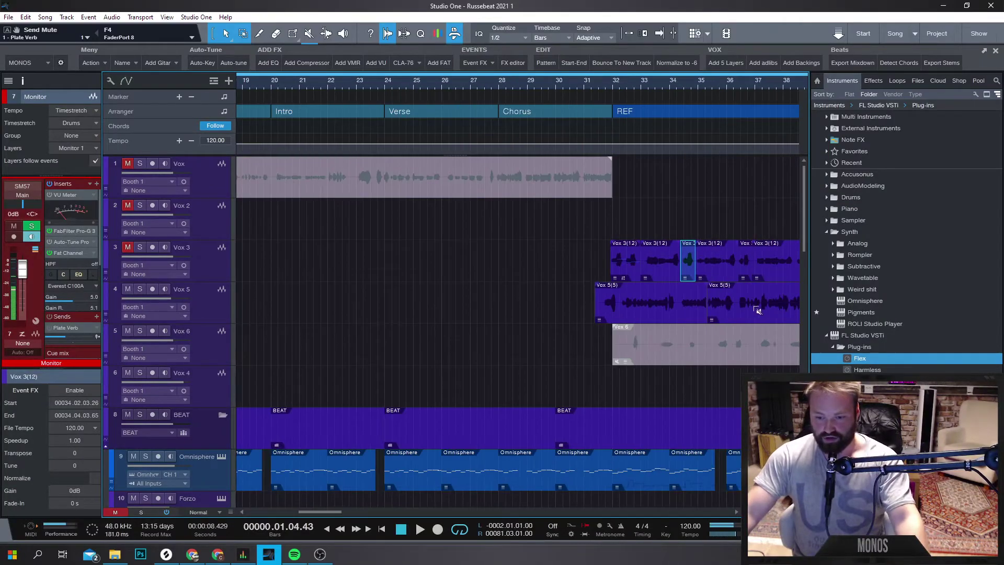
scroll(672, 280, up, 4)
scroll(587, 272, up, 6)
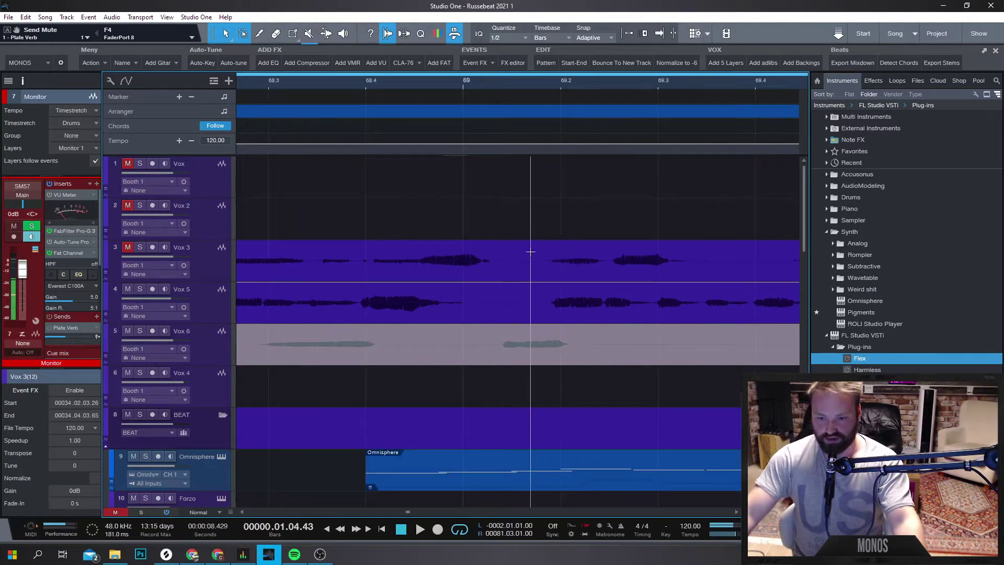
drag(530, 261, 712, 279)
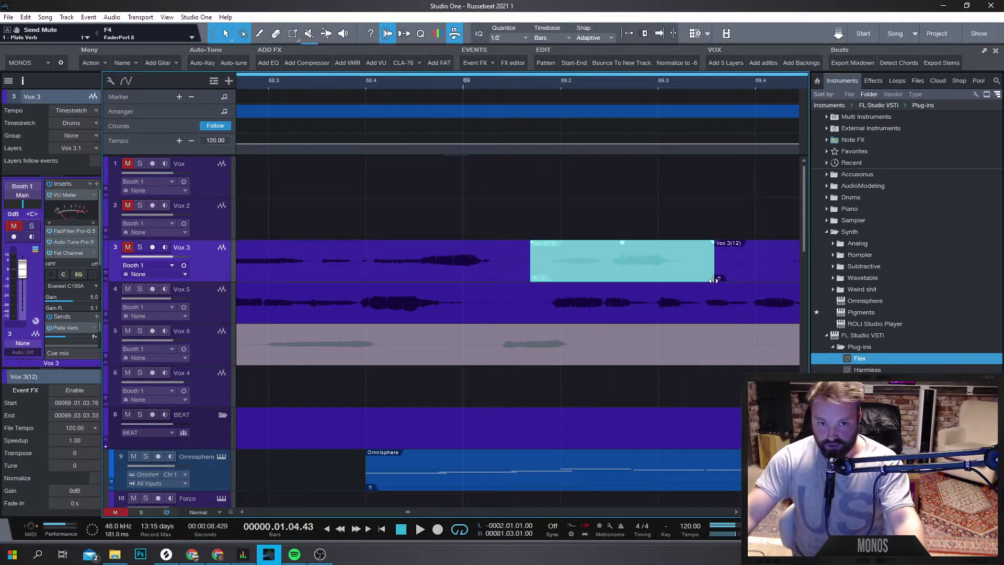
Place the playhead just before the vocal phrase in the Vox 3 event at bar 33, keeping the Arrow tool selected.
scroll(717, 280, down, 8)
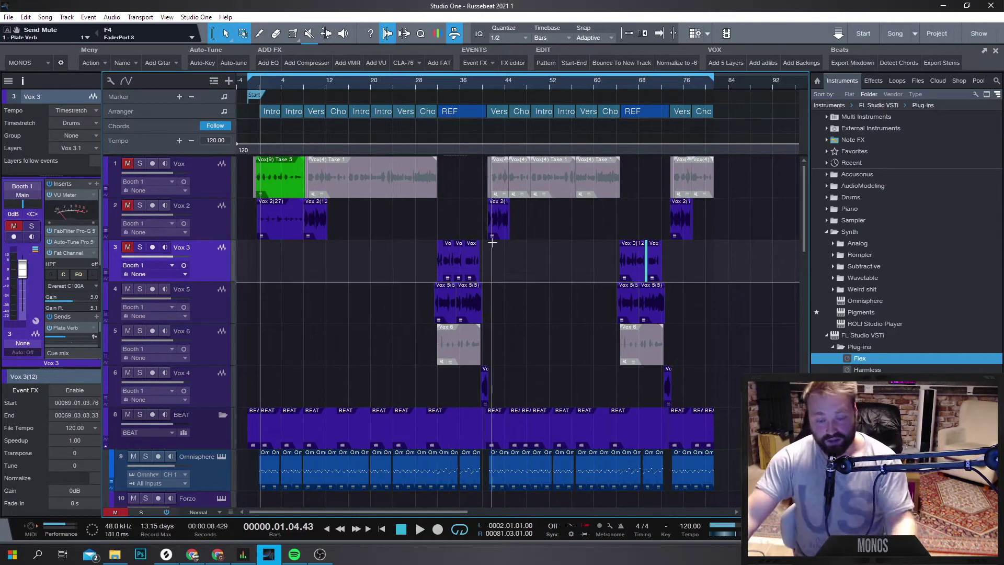
scroll(377, 249, up, 5)
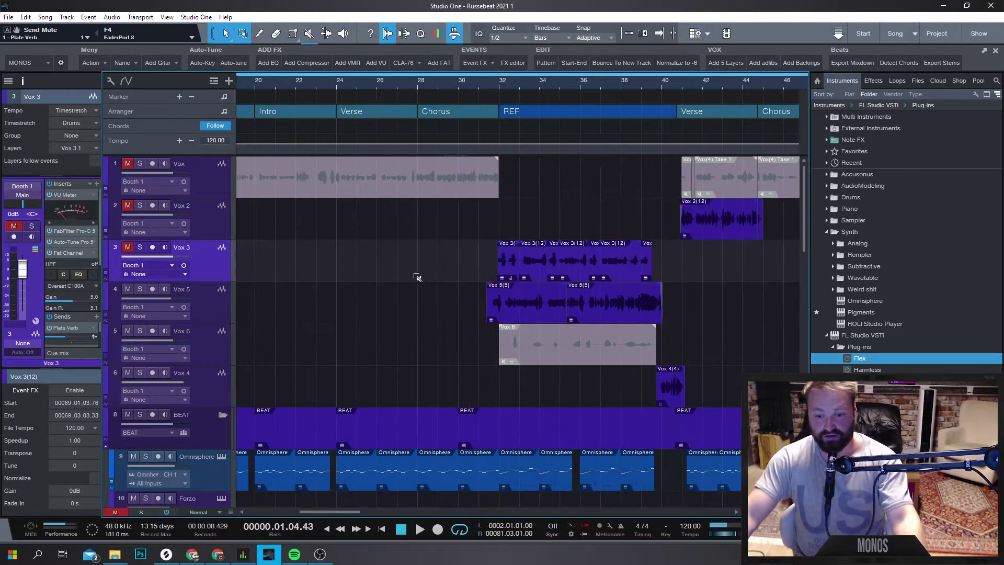
scroll(417, 278, up, 3)
drag(373, 258, 471, 258)
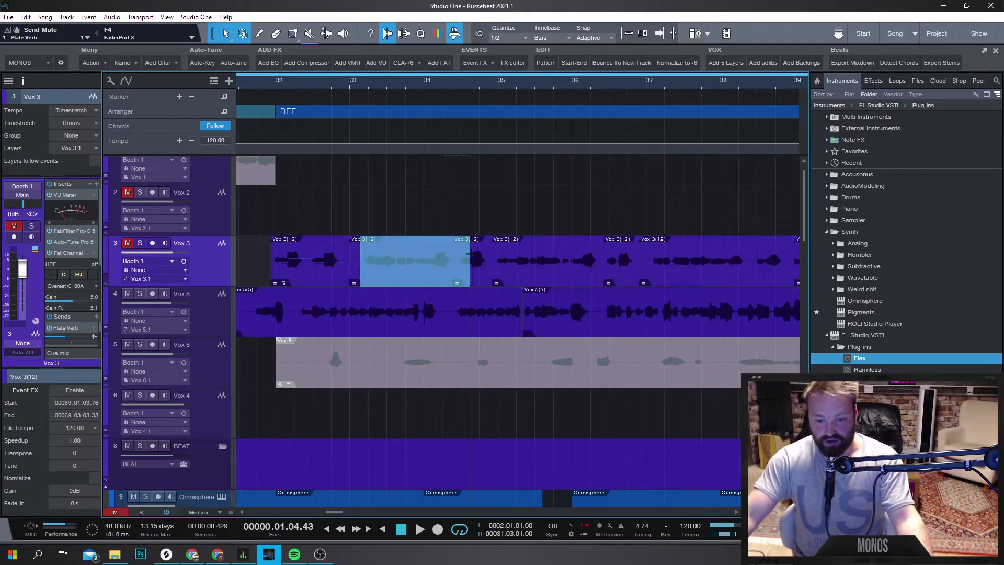
click(362, 279)
click(362, 277)
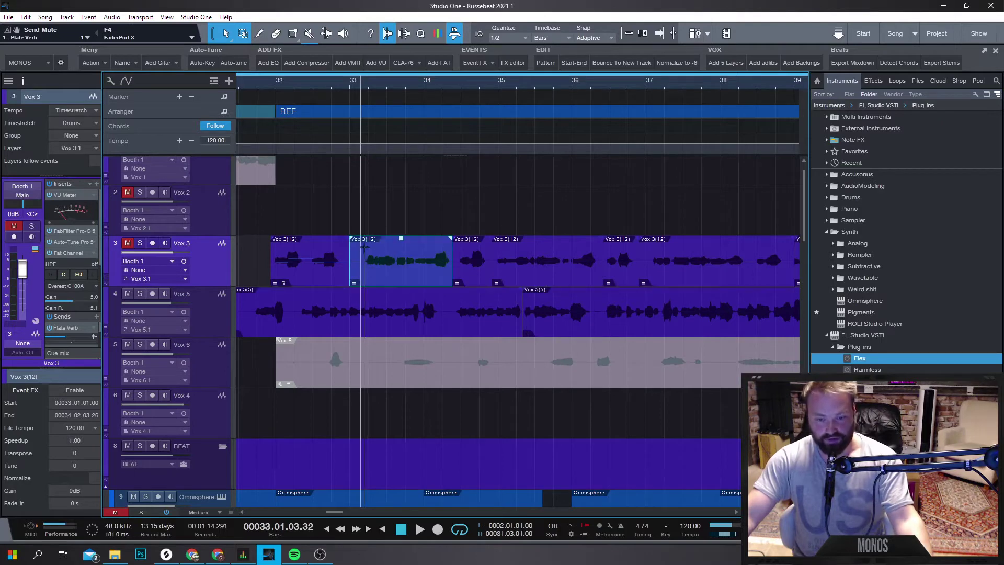
click(364, 266)
right_click(388, 265)
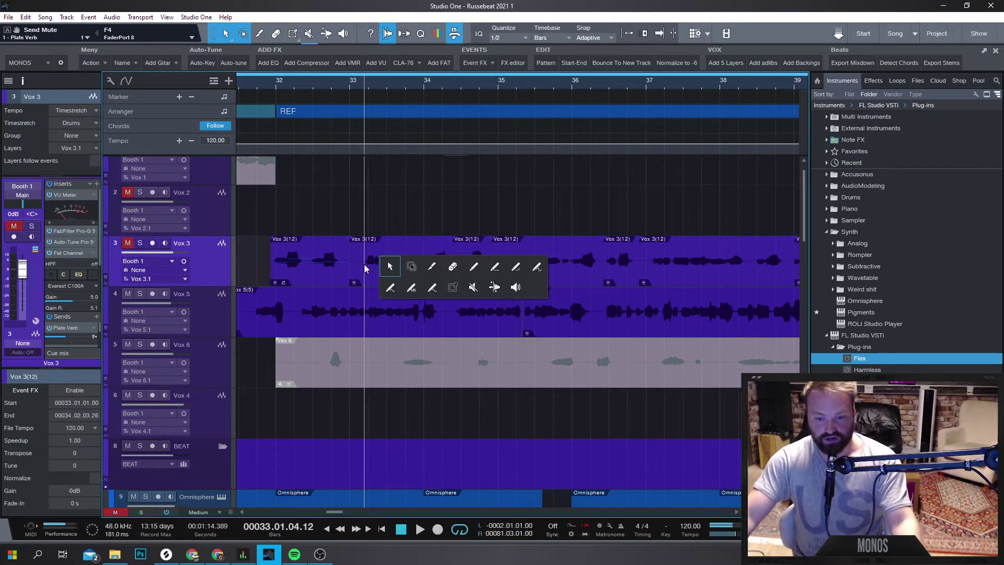
click(389, 267)
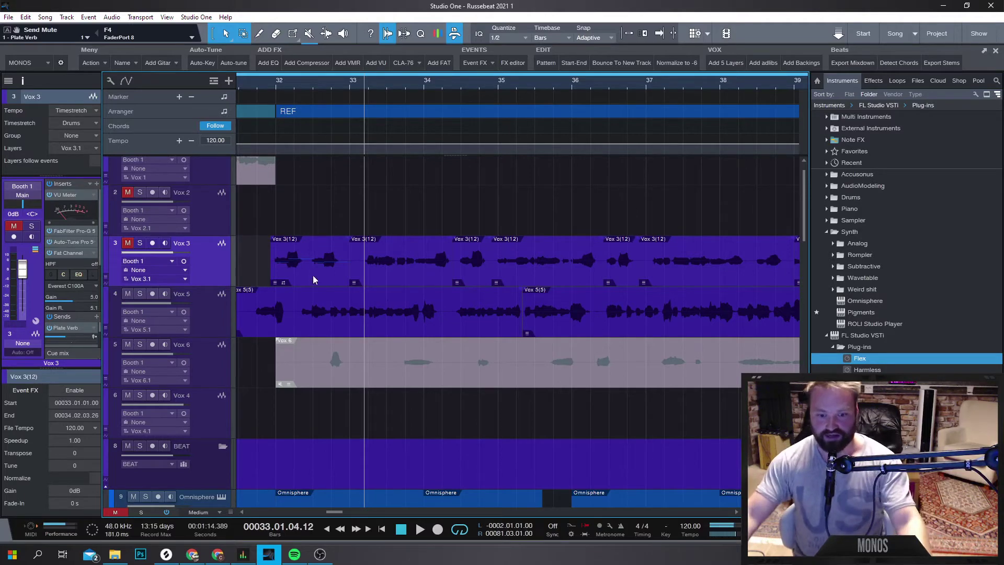
Select the Vox 3 event starting at bar 33, unmute its track and audition it briefly in solo.
click(375, 285)
key(e)
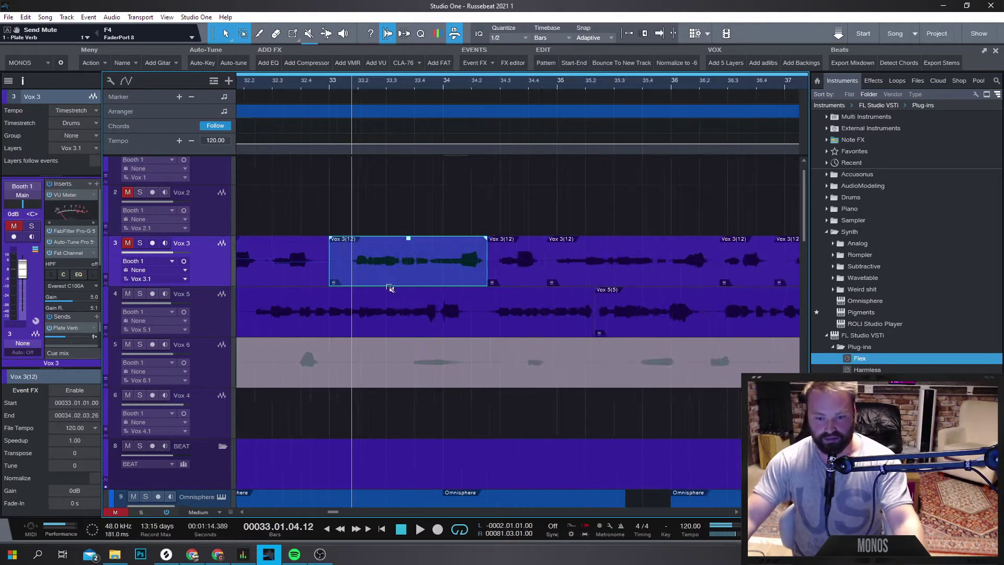
key(m)
key(s)
key(space)
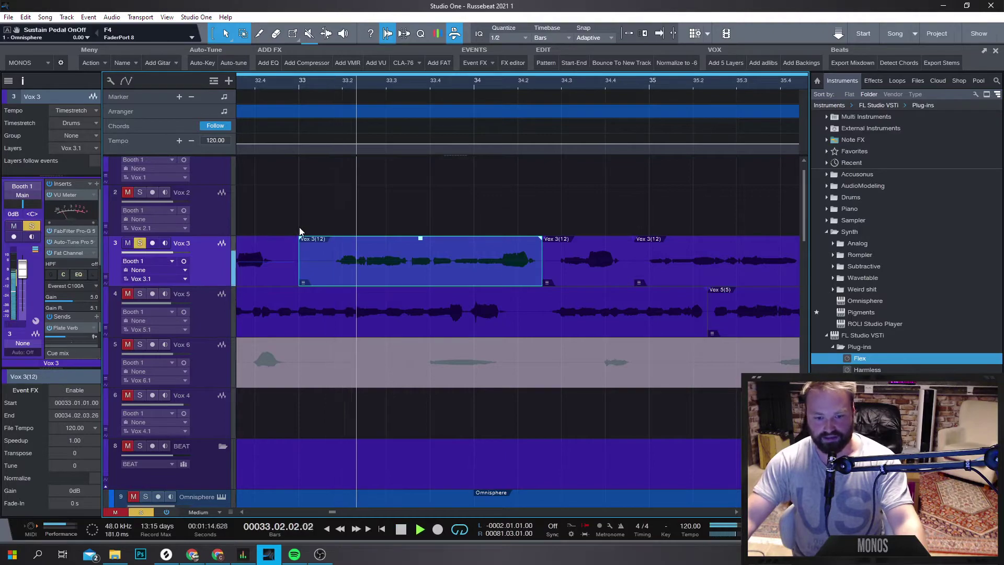
key(space)
key(s)
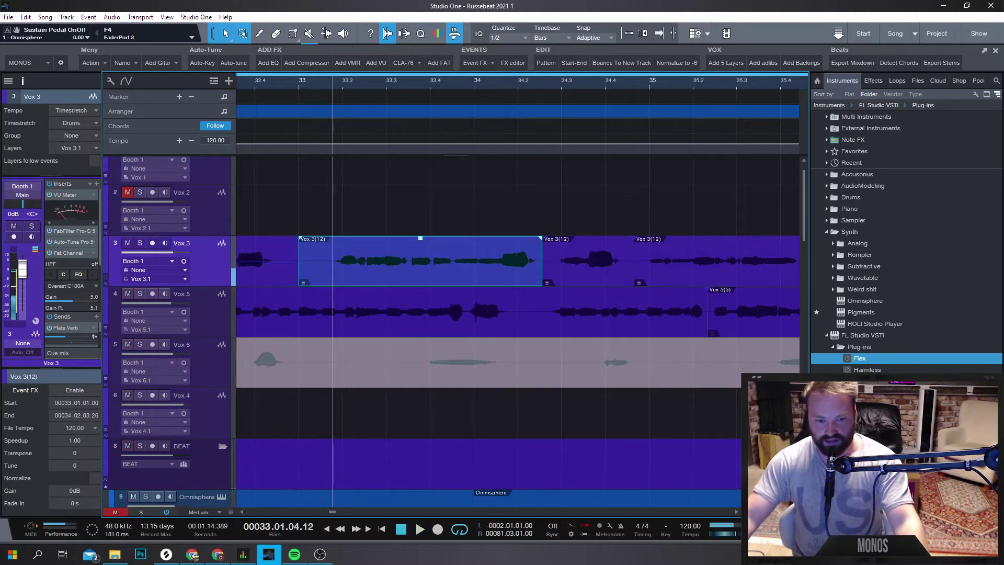
Open the selected Vox 3 event in Melodyne, raise the long note after bar 38 to Bb 4 and audition it.
key(F2)
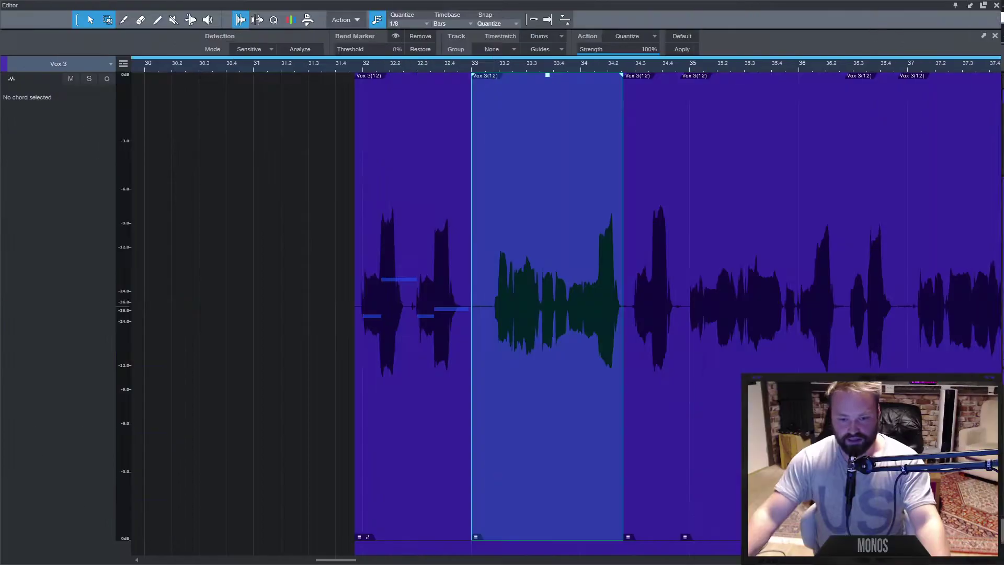
key(ctrl+m)
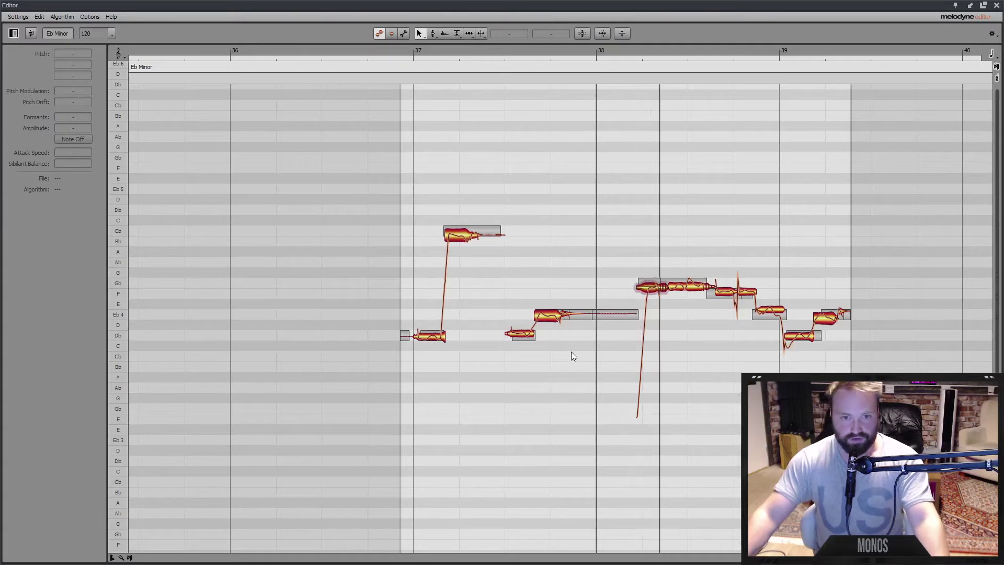
drag(693, 292, 699, 241)
key(space)
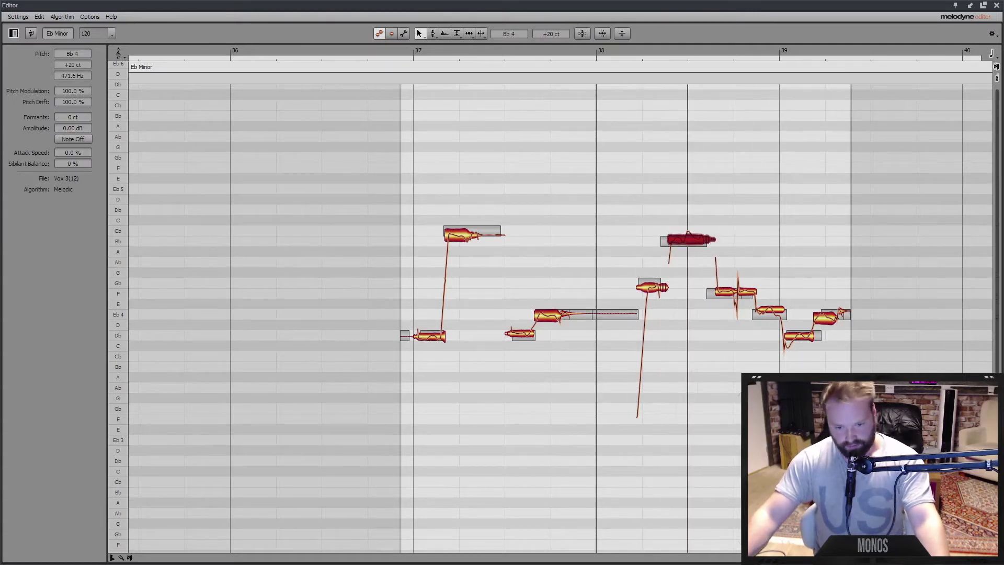
key(space)
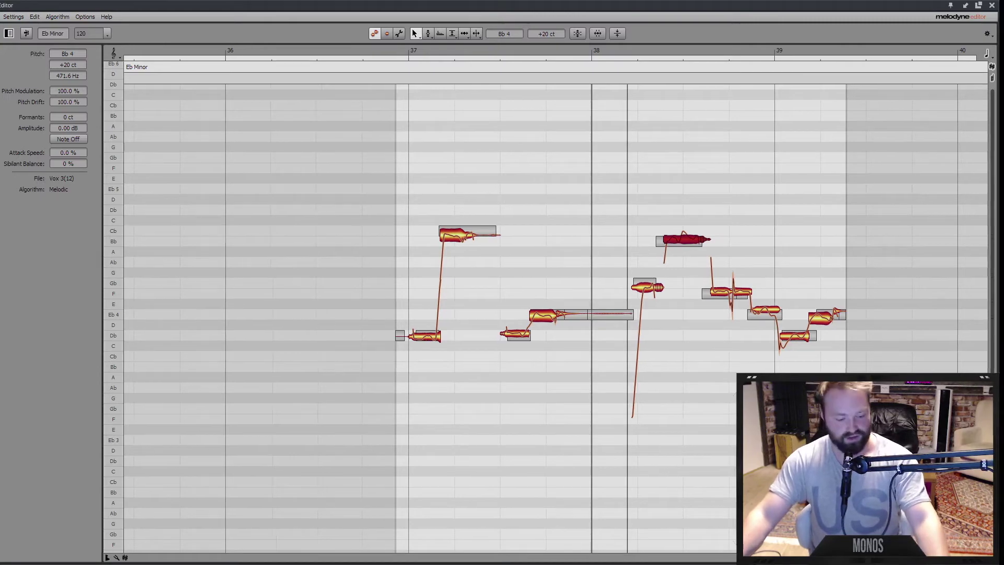
Show the console, select the Monitor channel and examine the sends and cue mix of the vocal channels.
key(F3)
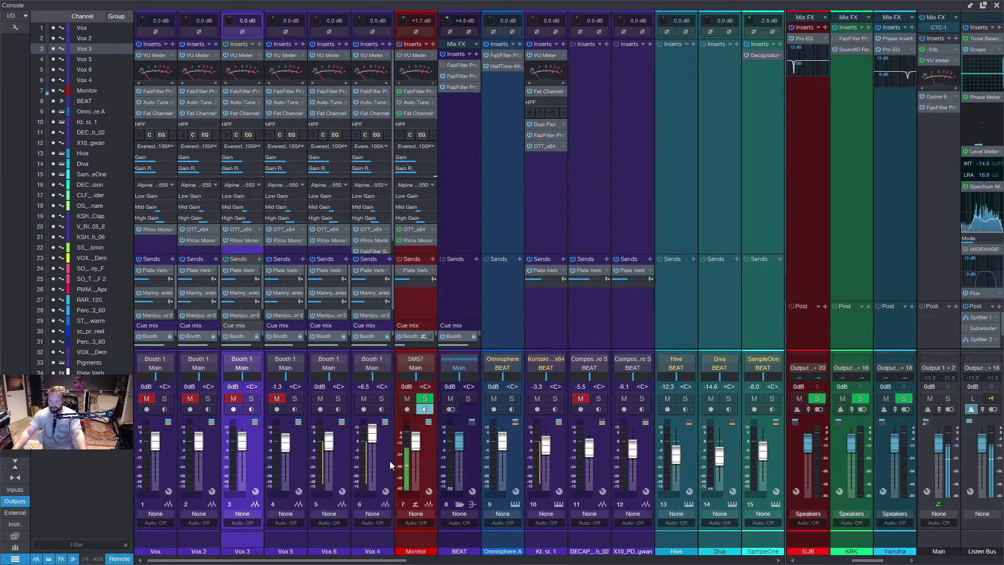
click(420, 312)
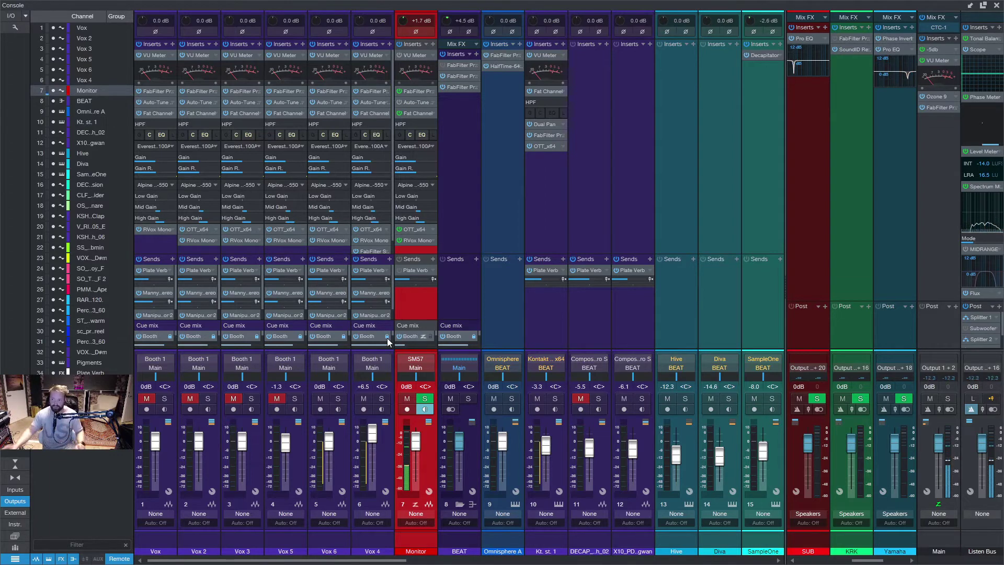
mouse_move(380, 321)
mouse_down()
mouse_move(386, 270)
mouse_move(383, 317)
mouse_up()
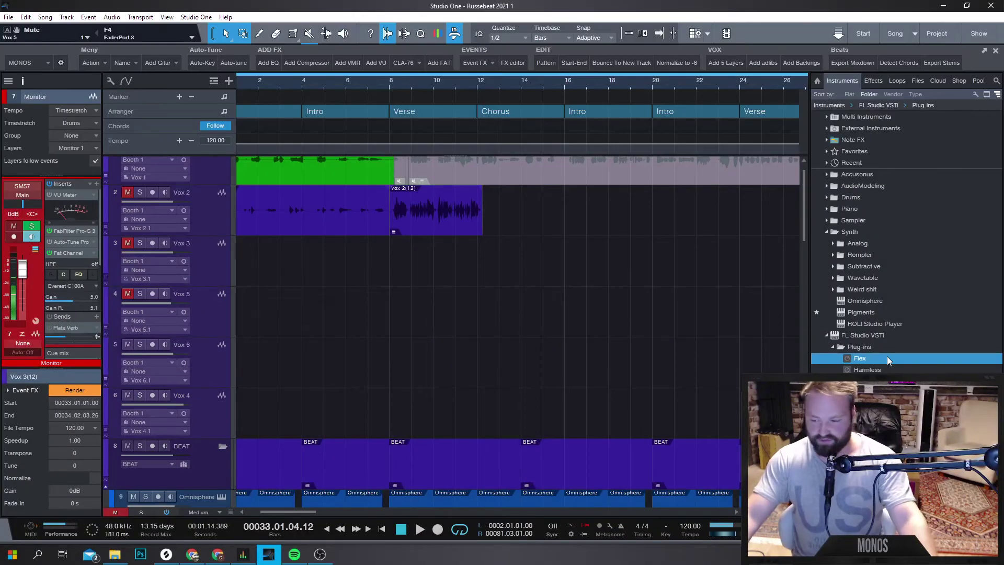
Add the FL Studio VSTi Flex instrument as a new track above Vox 3 and enable its monitoring.
drag(887, 359, 410, 330)
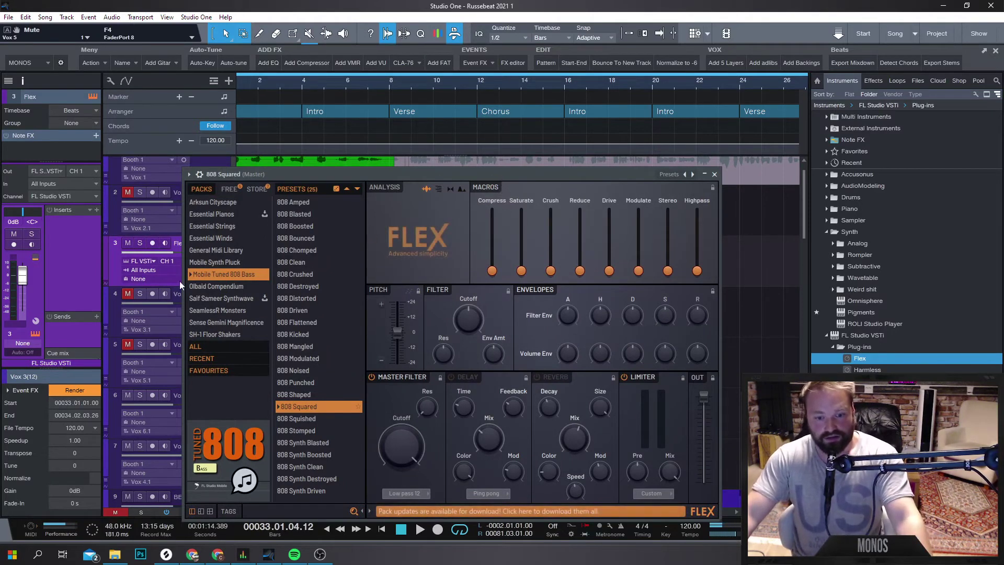
drag(607, 178, 666, 140)
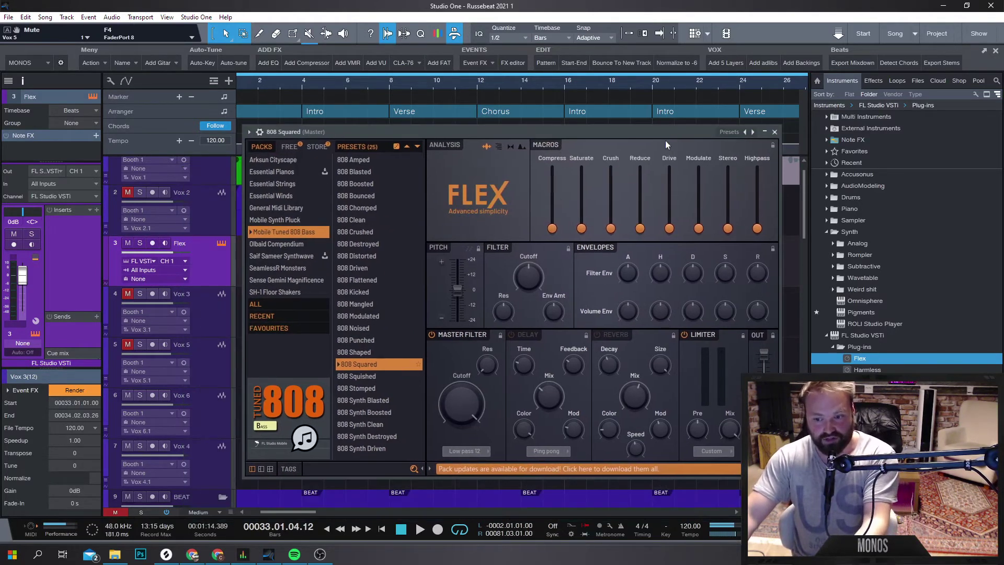
click(165, 243)
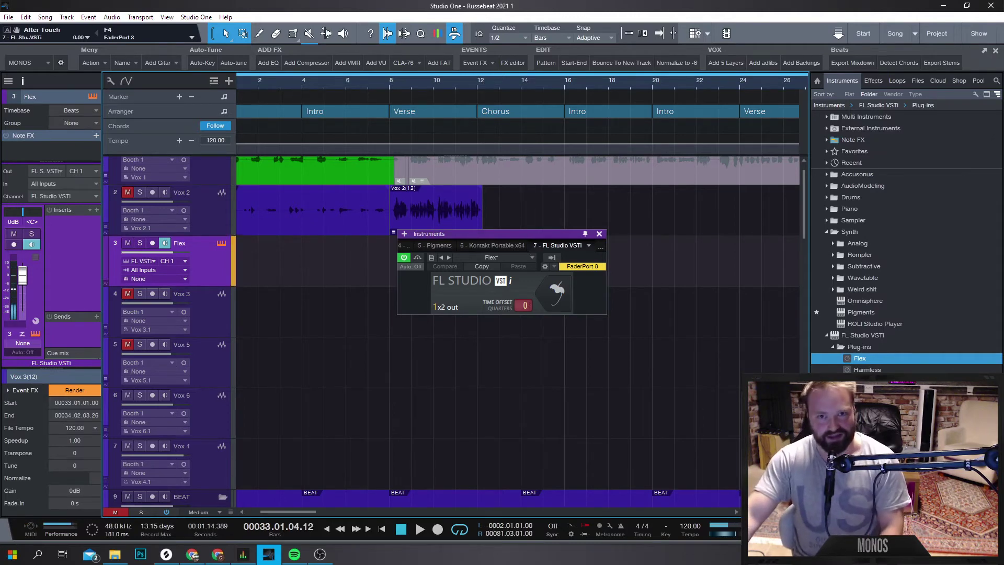
Play the song briefly with the Flex track monitored and view its channel in the console.
key(space)
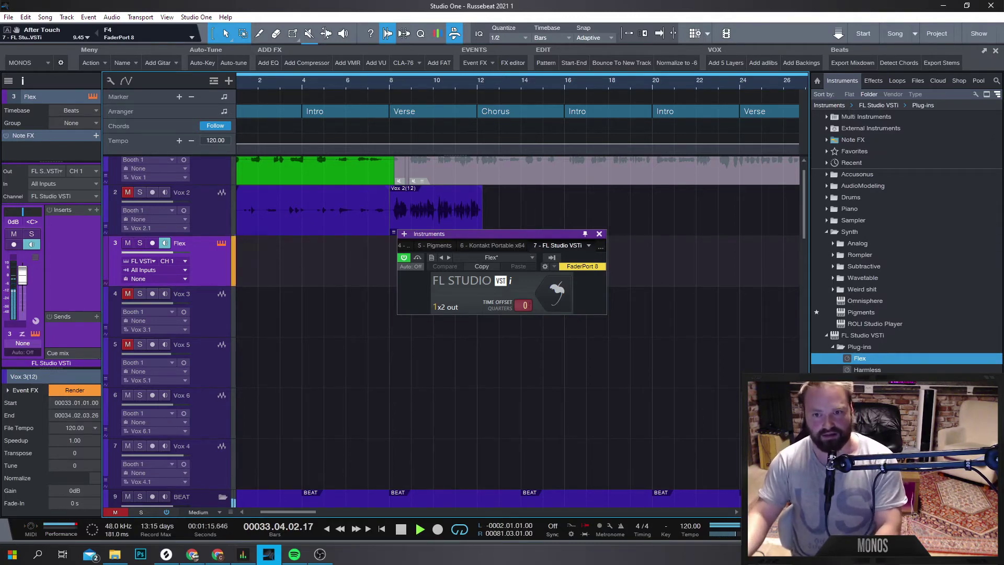
key(space)
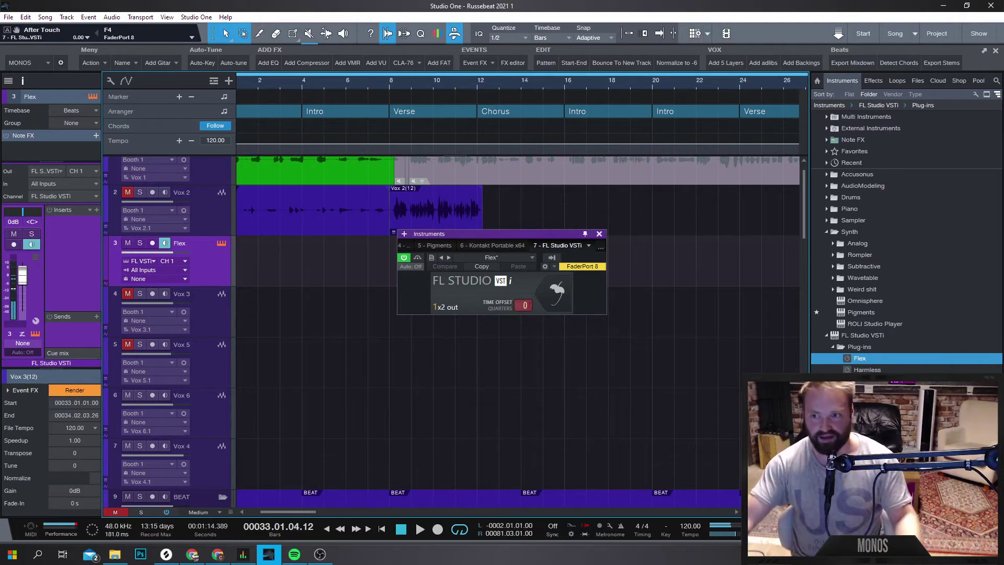
key(F3)
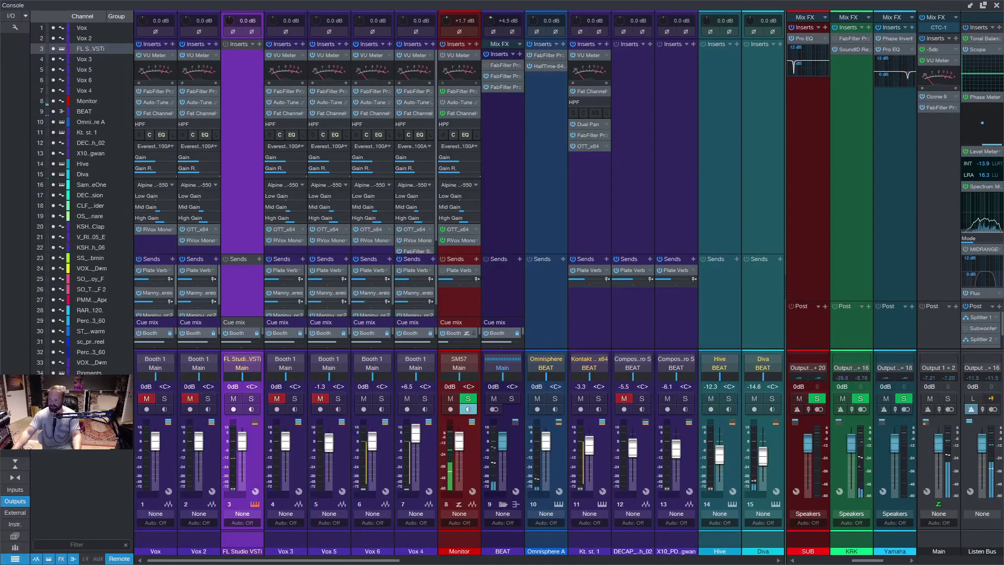